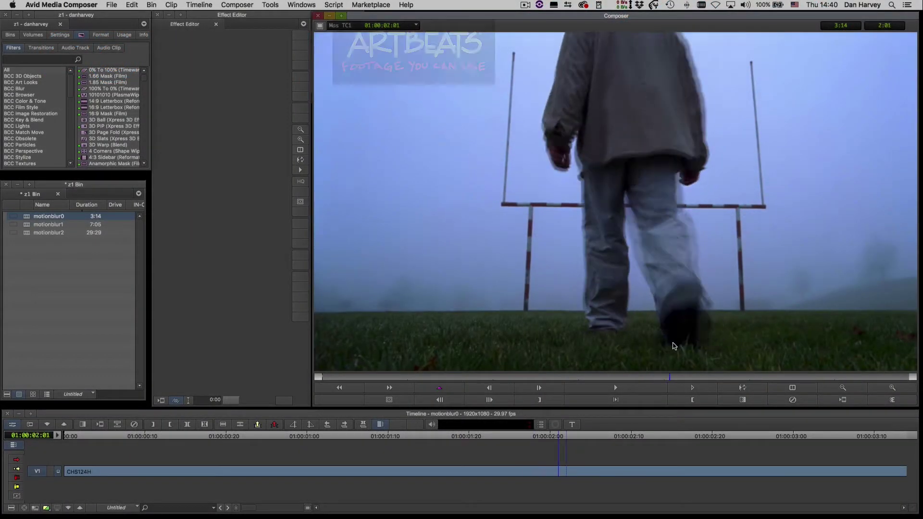
Review the football-field walker footage in reverse and show the BCC Blur effects list
{"action": "key", "text": "j"}
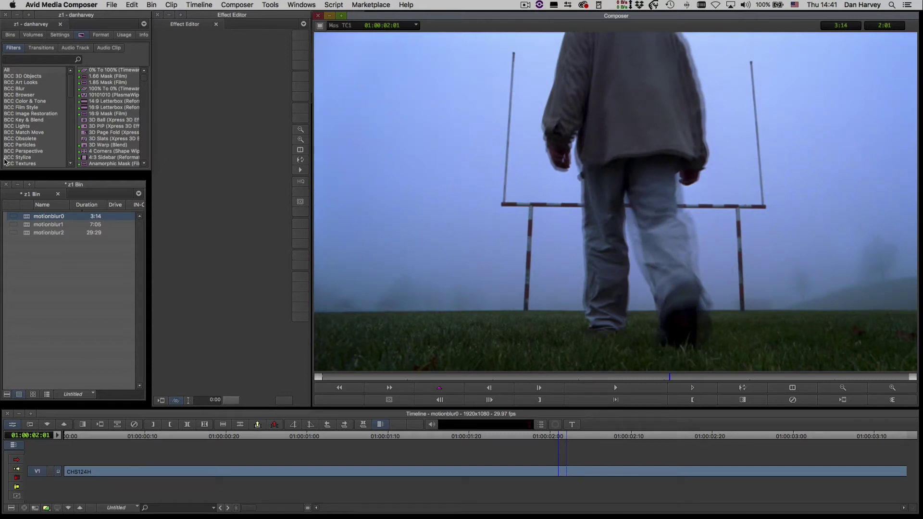
{"action": "left_click", "coordinate": [19, 89]}
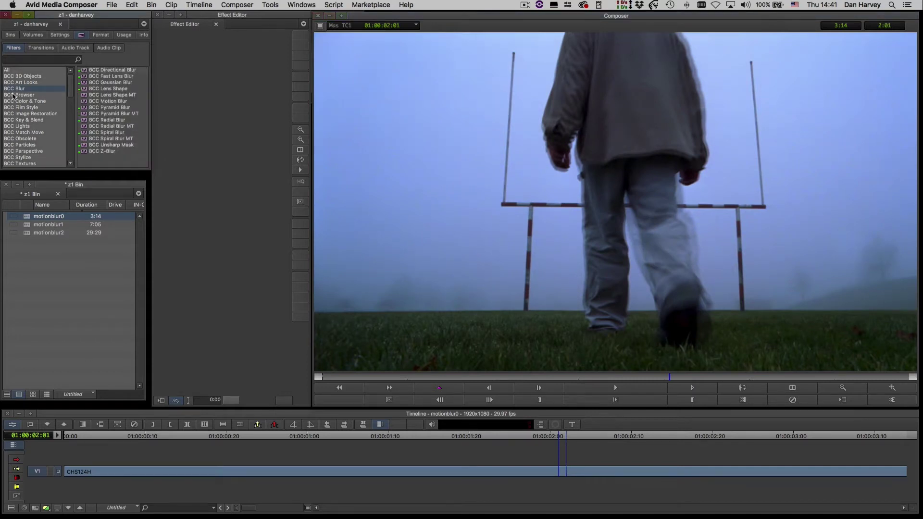
Apply BCC Motion Blur to the CHS124H walker clip and preview it playing
{"action": "left_click_drag", "start_coordinate": [102, 102], "coordinate": [185, 179]}
{"action": "left_click_drag", "start_coordinate": [441, 473], "coordinate": [445, 471]}
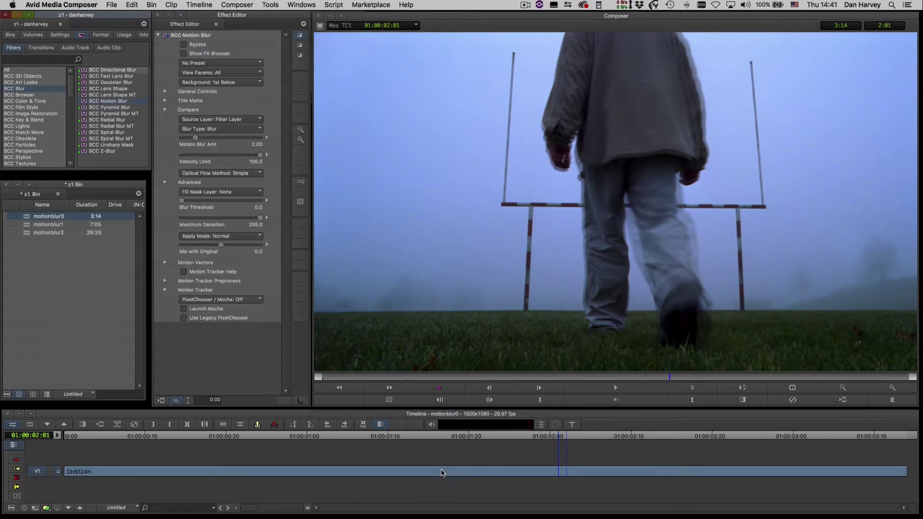
{"action": "key", "text": "space"}
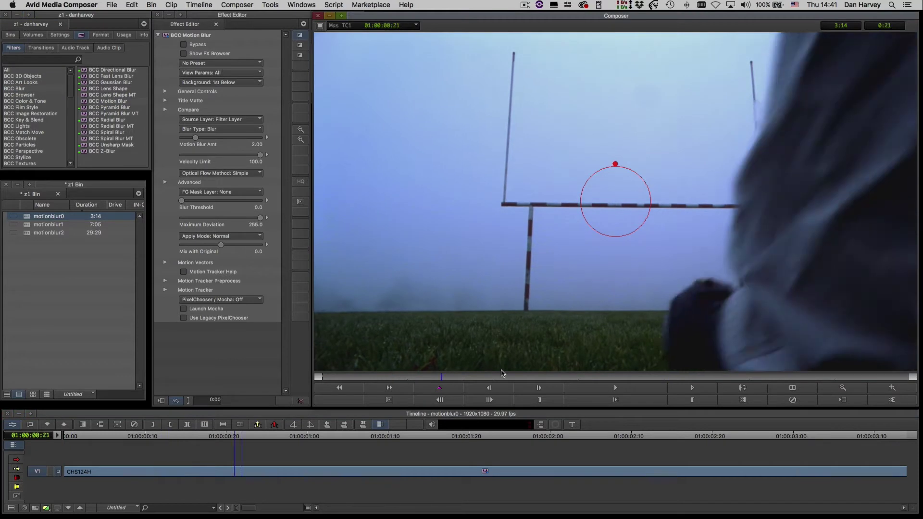
{"action": "key", "text": "j"}
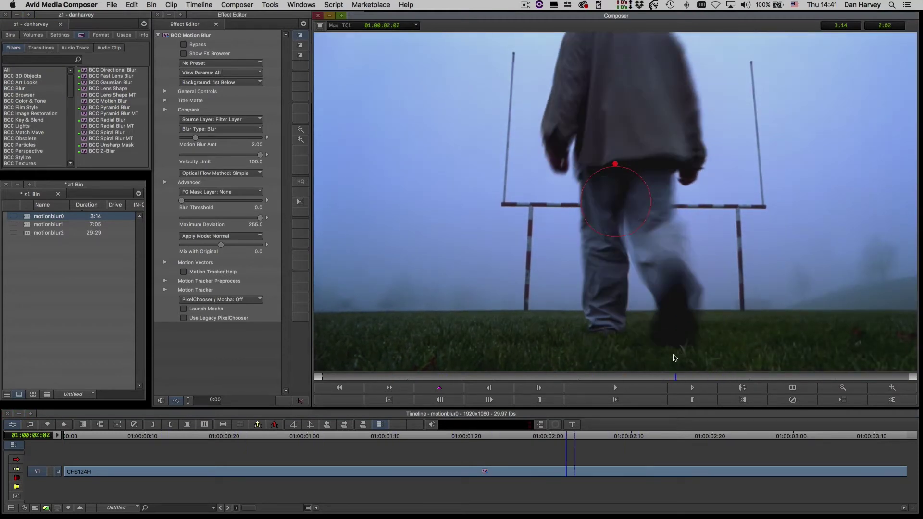
Set Motion Blur Amt 7.49, Velocity Limit 18.8, raise Blur Threshold, Maximum Deviation 255.0
{"action": "left_click", "coordinate": [184, 46]}
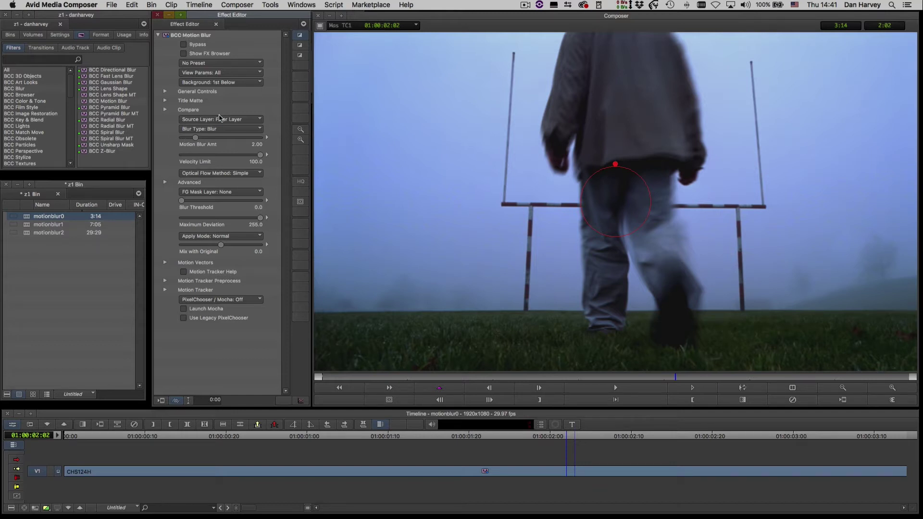
{"action": "left_click_drag", "start_coordinate": [198, 140], "coordinate": [216, 146]}
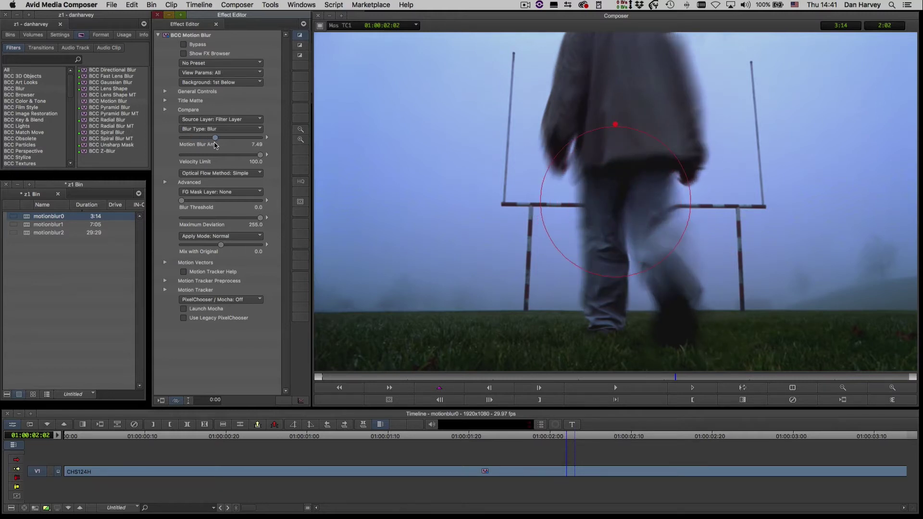
{"action": "left_click_drag", "start_coordinate": [251, 160], "coordinate": [202, 160]}
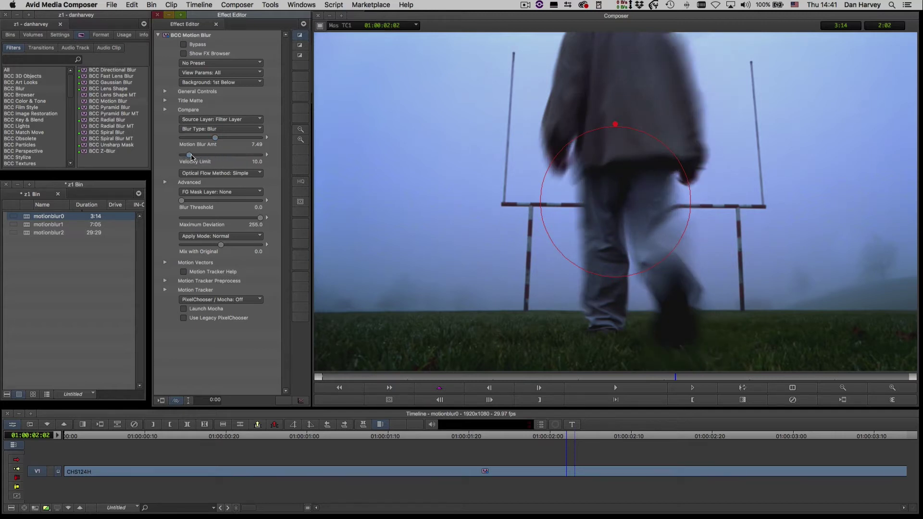
{"action": "left_click_drag", "start_coordinate": [202, 159], "coordinate": [199, 163]}
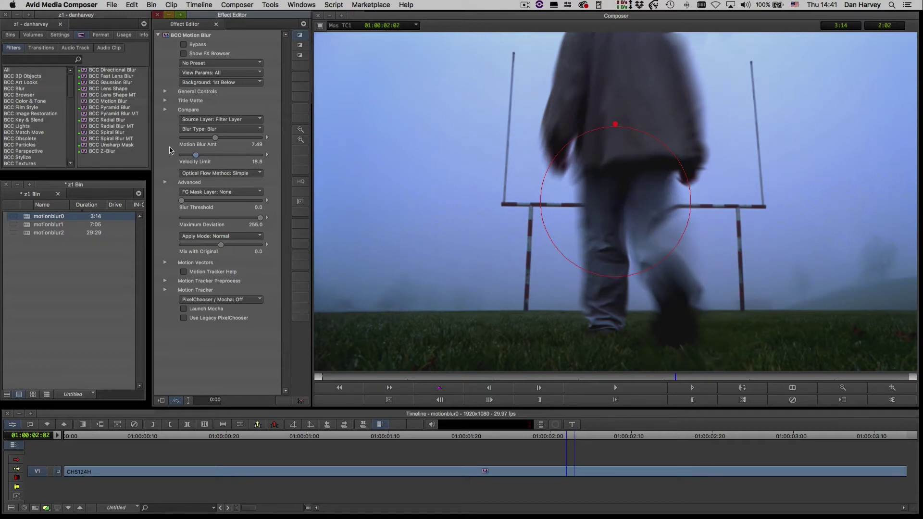
{"action": "left_click_drag", "start_coordinate": [182, 203], "coordinate": [186, 227]}
{"action": "mouse_move", "coordinate": [249, 219]}
{"action": "left_mouse_down"}
{"action": "mouse_move", "coordinate": [182, 227]}
{"action": "mouse_move", "coordinate": [264, 216]}
{"action": "left_mouse_up"}
{"action": "left_click", "coordinate": [221, 130]}
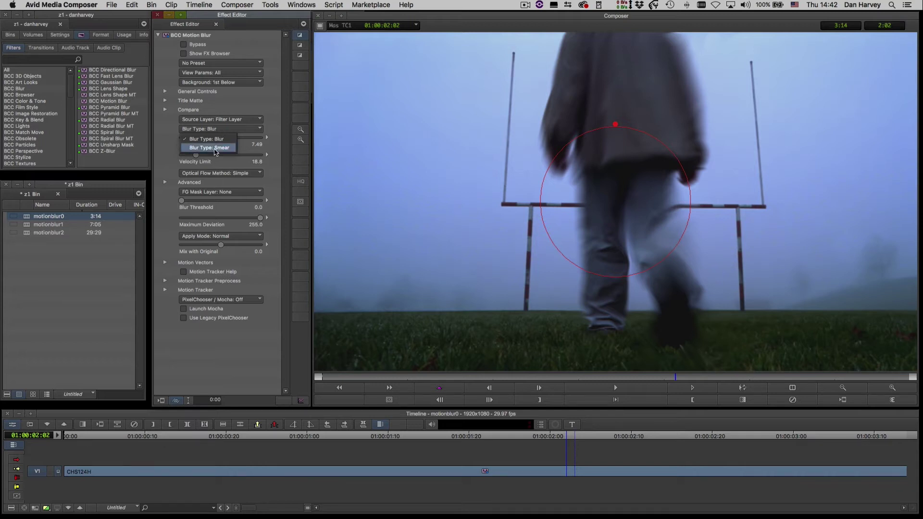
Change the blur type to Smear with Smear Falloff 49.38
{"action": "left_click", "coordinate": [211, 148]}
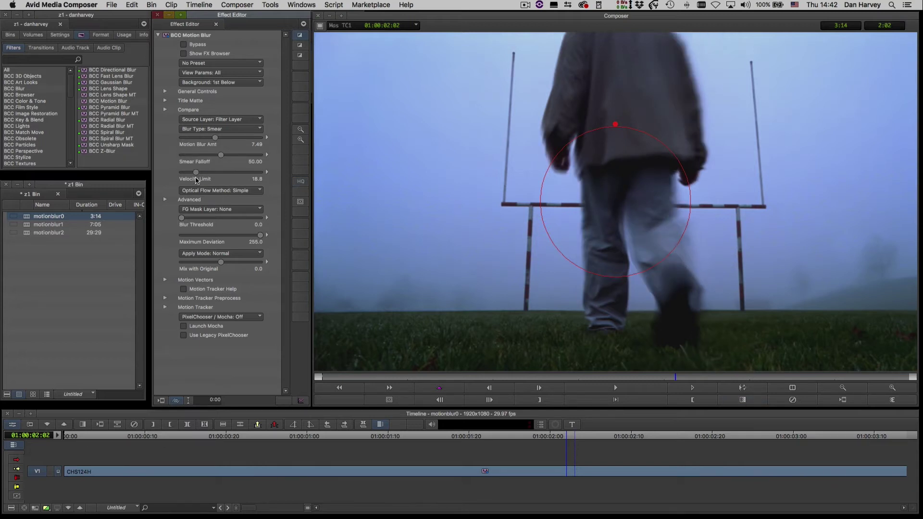
{"action": "left_click_drag", "start_coordinate": [226, 157], "coordinate": [253, 157]}
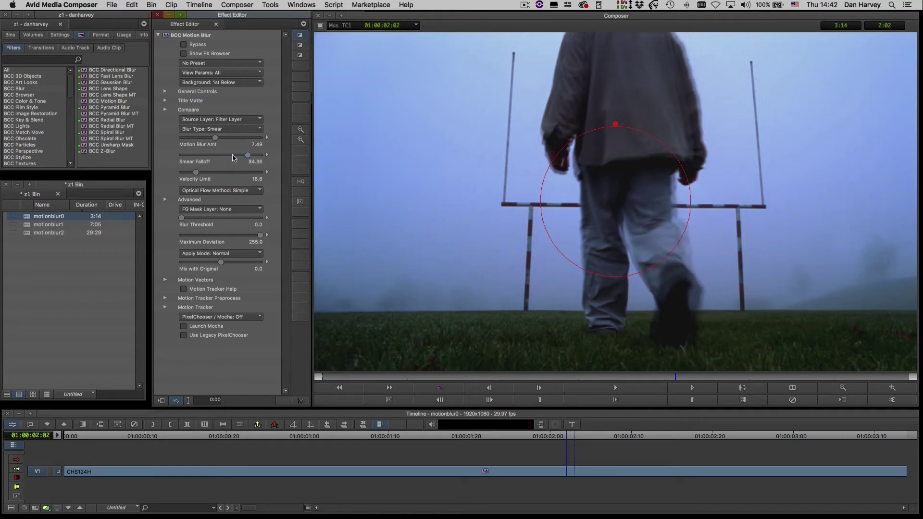
{"action": "left_click", "coordinate": [196, 155]}
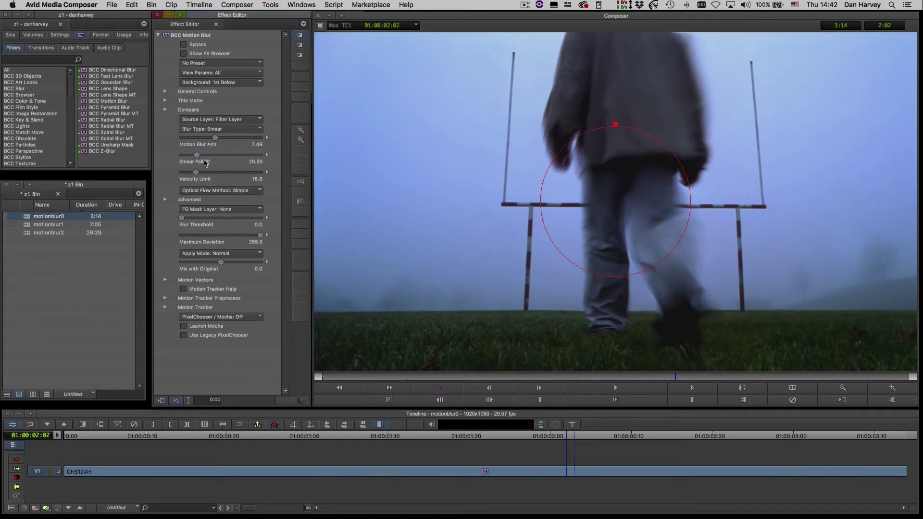
{"action": "mouse_move", "coordinate": [203, 164]}
{"action": "left_mouse_down"}
{"action": "mouse_move", "coordinate": [238, 161]}
{"action": "mouse_move", "coordinate": [220, 167]}
{"action": "left_mouse_up"}
Compare the effect bypassed and on, then replay the walker clip from the start
{"action": "left_click", "coordinate": [183, 44]}
{"action": "left_click", "coordinate": [185, 45]}
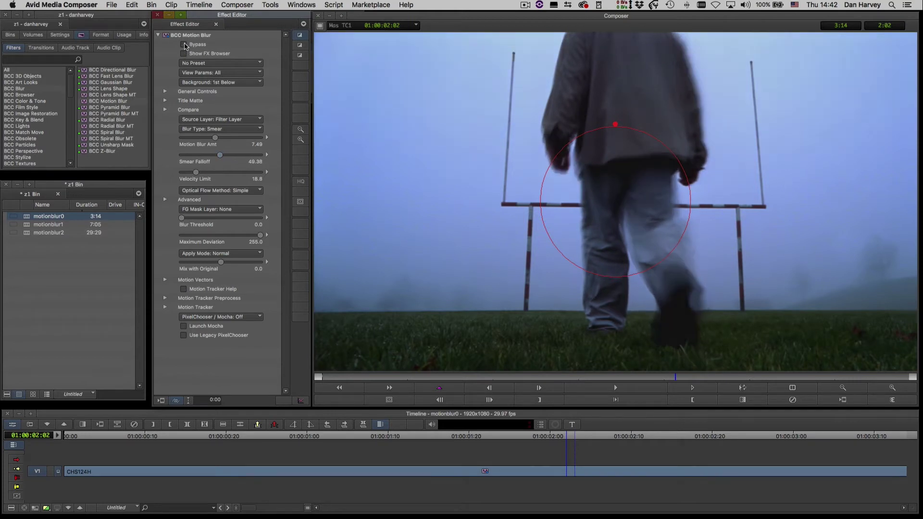
{"action": "left_click", "coordinate": [333, 378]}
{"action": "key", "text": "space"}
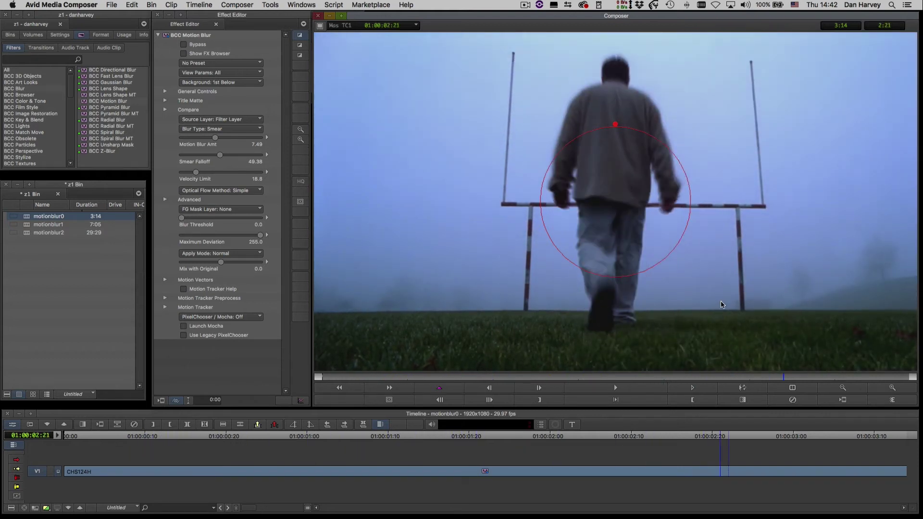
Load the motionblur1 sequence, scrub the street runner footage, and select the street_run clip
{"action": "double_click", "coordinate": [32, 226]}
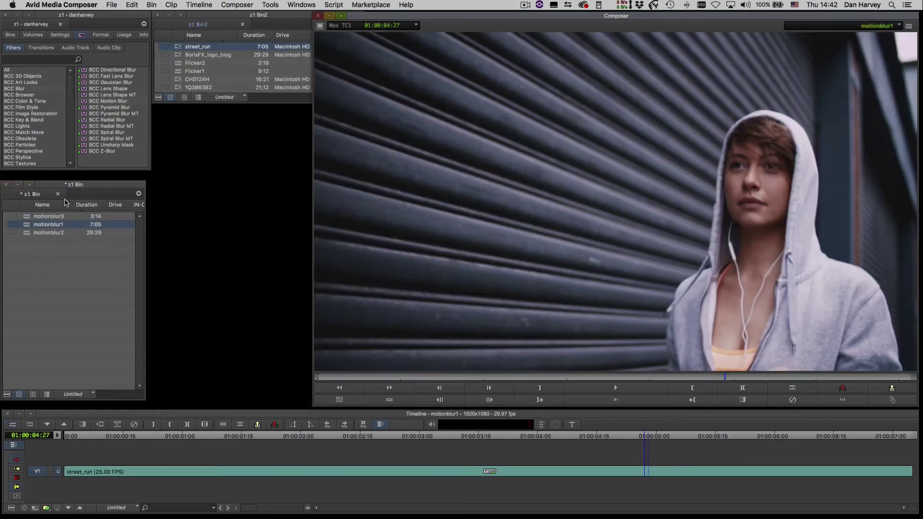
{"action": "mouse_move", "coordinate": [330, 378]}
{"action": "left_mouse_down"}
{"action": "mouse_move", "coordinate": [638, 379]}
{"action": "mouse_move", "coordinate": [489, 384]}
{"action": "mouse_move", "coordinate": [504, 382]}
{"action": "left_mouse_up"}
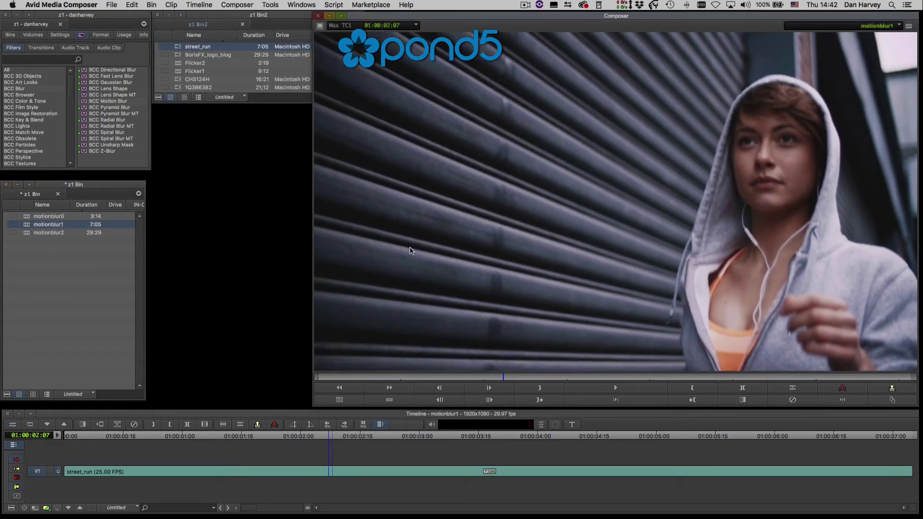
{"action": "left_click", "coordinate": [440, 470]}
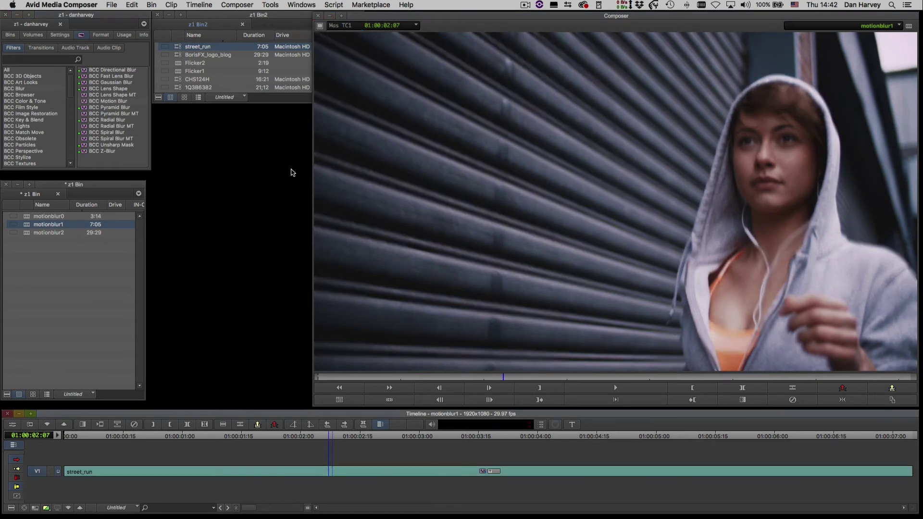
Set street_run's Motion Blur Amt to 6.66, keep the foreground mask at None, launch Mocha
{"action": "key", "text": "super+8"}
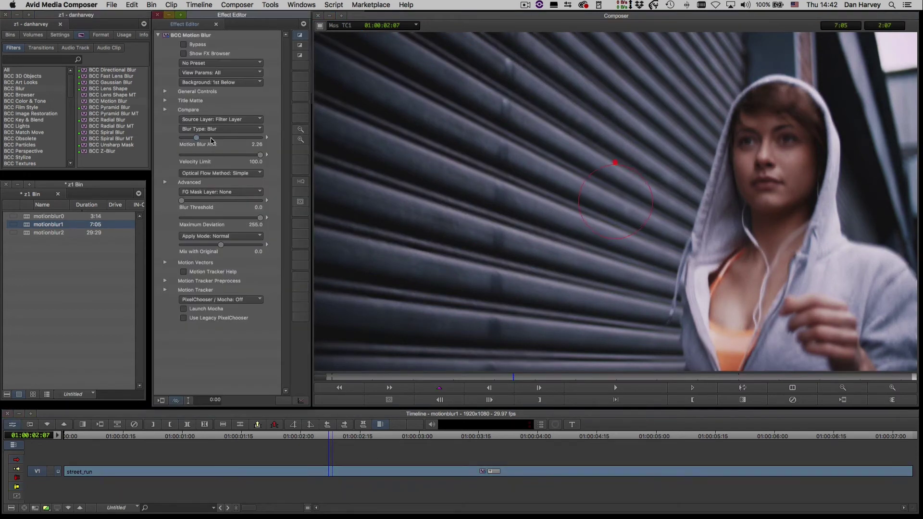
{"action": "left_click", "coordinate": [211, 138]}
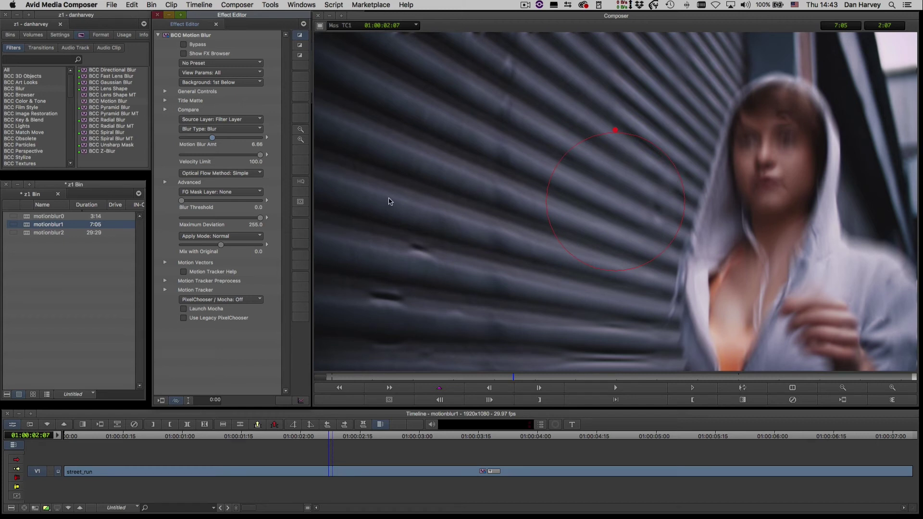
{"action": "left_click", "coordinate": [224, 192]}
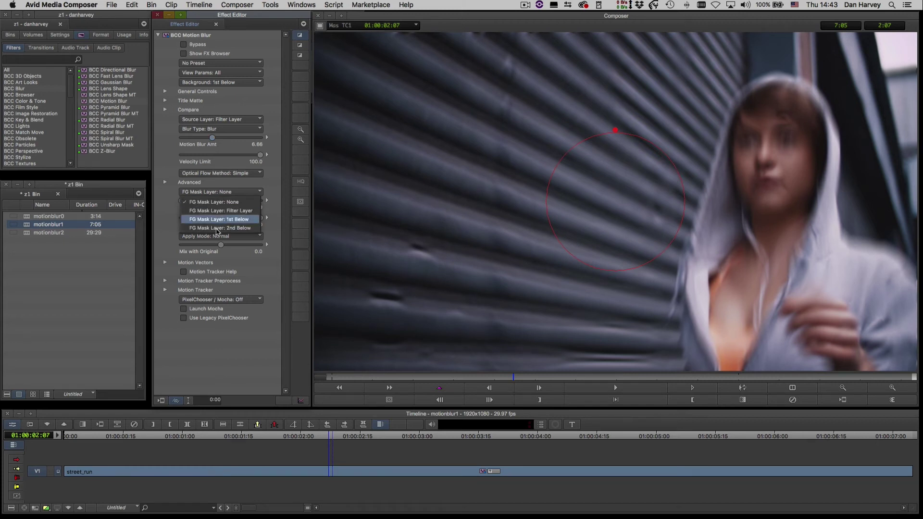
{"action": "left_click", "coordinate": [226, 202]}
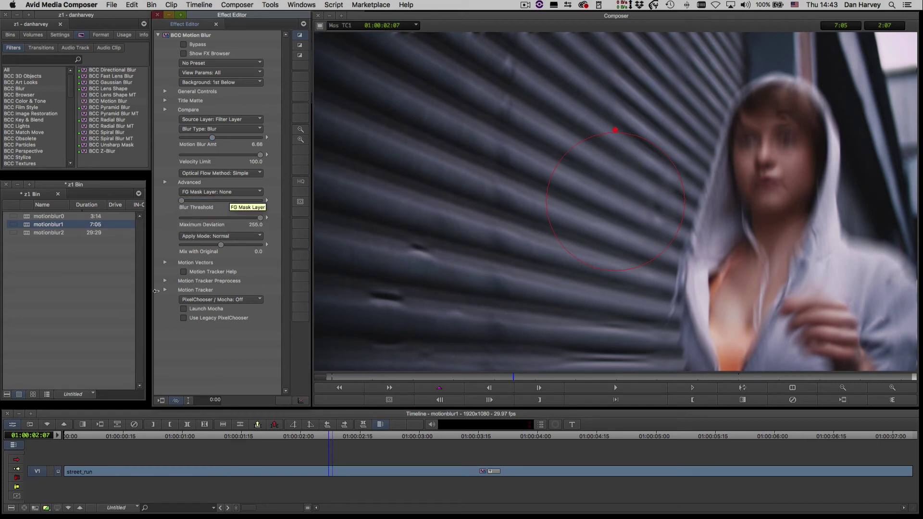
{"action": "left_click", "coordinate": [183, 310]}
{"action": "left_click", "coordinate": [176, 42]}
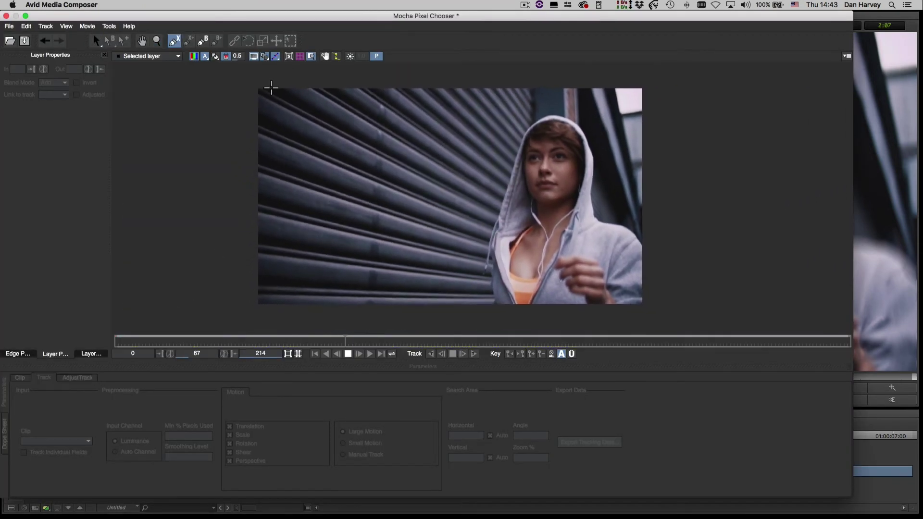
Draw a closed X-spline mask around the shutter area beside the runner
{"action": "left_click", "coordinate": [247, 80]}
{"action": "left_click", "coordinate": [250, 318]}
{"action": "left_click", "coordinate": [370, 313]}
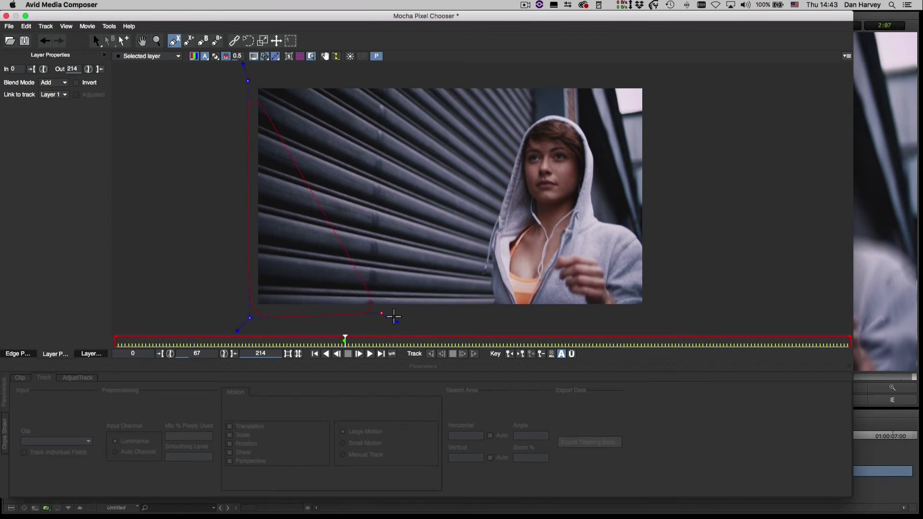
{"action": "left_click", "coordinate": [484, 326]}
{"action": "left_click", "coordinate": [497, 76]}
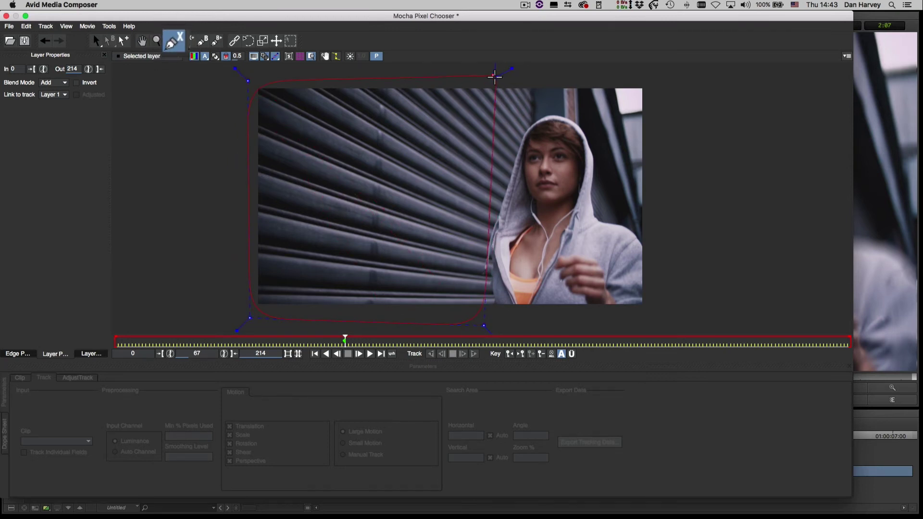
{"action": "right_click", "coordinate": [495, 76]}
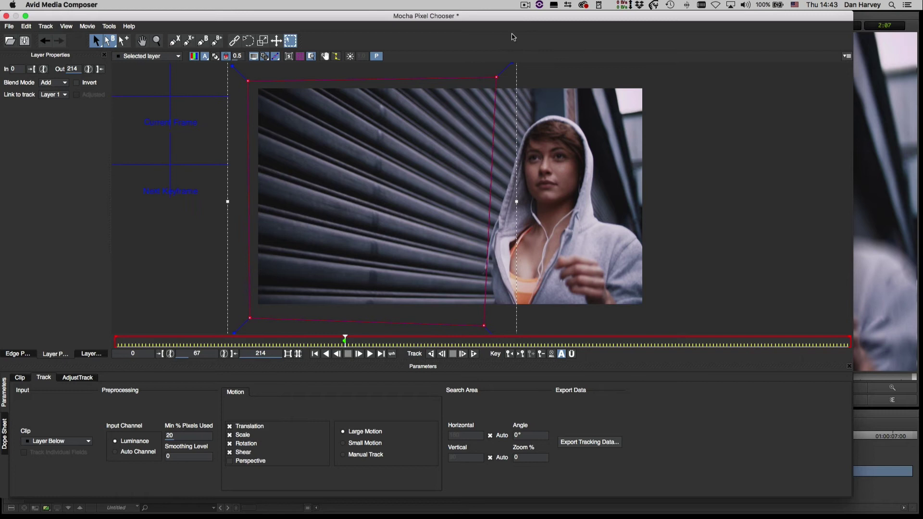
Fit the tracking surface over the shutter, view the matte, and invert the mask
{"action": "left_click_drag", "start_coordinate": [498, 79], "coordinate": [565, 82]}
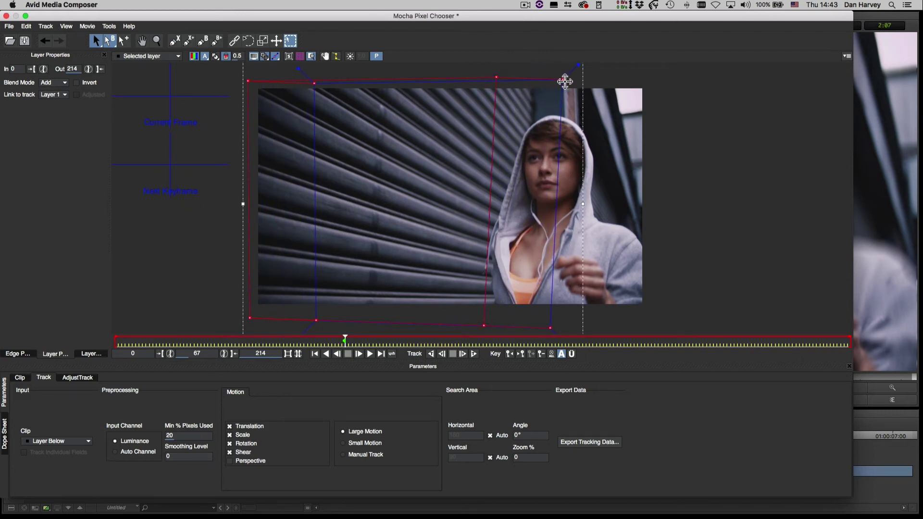
{"action": "left_click", "coordinate": [215, 56]}
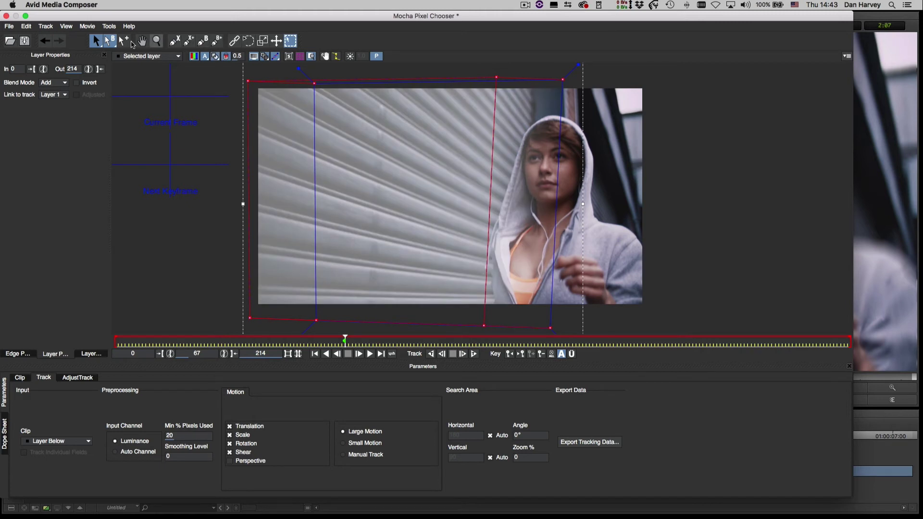
{"action": "left_click", "coordinate": [76, 83]}
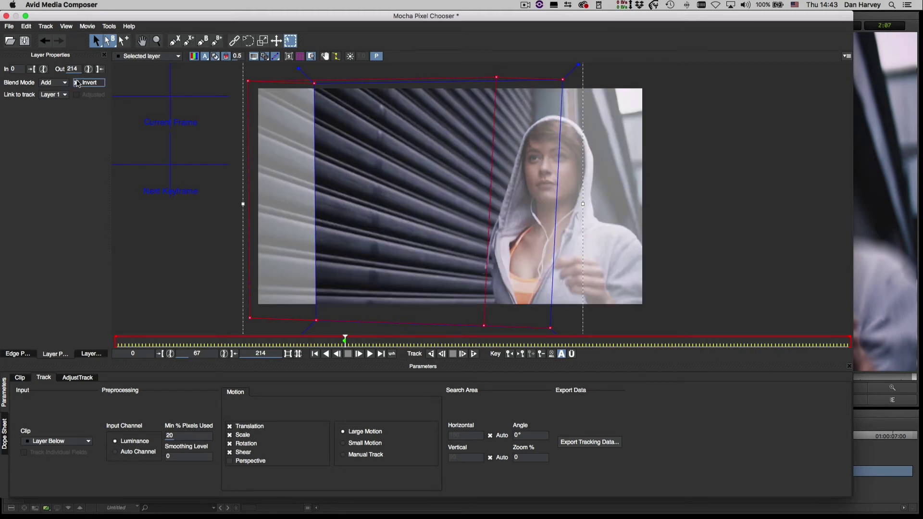
{"action": "left_click_drag", "start_coordinate": [315, 83], "coordinate": [235, 84]}
{"action": "left_click_drag", "start_coordinate": [316, 321], "coordinate": [246, 321]}
Save the Mocha mask, return to Media Composer, and preview a later street frame
{"action": "left_click", "coordinate": [24, 41]}
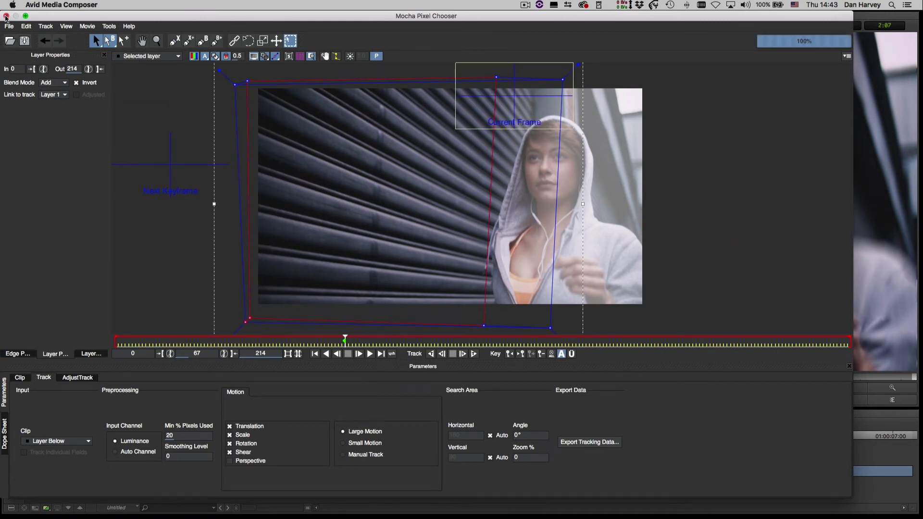
{"action": "left_click", "coordinate": [6, 16]}
{"action": "left_click_drag", "start_coordinate": [412, 378], "coordinate": [667, 376]}
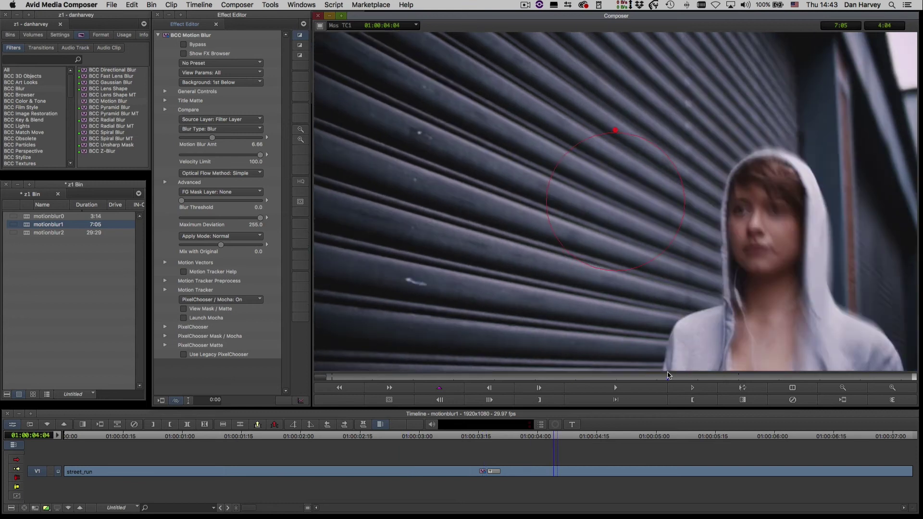
Load the motionblur2 Boris FX logo sequence and preview an earlier frame
{"action": "left_click", "coordinate": [184, 44]}
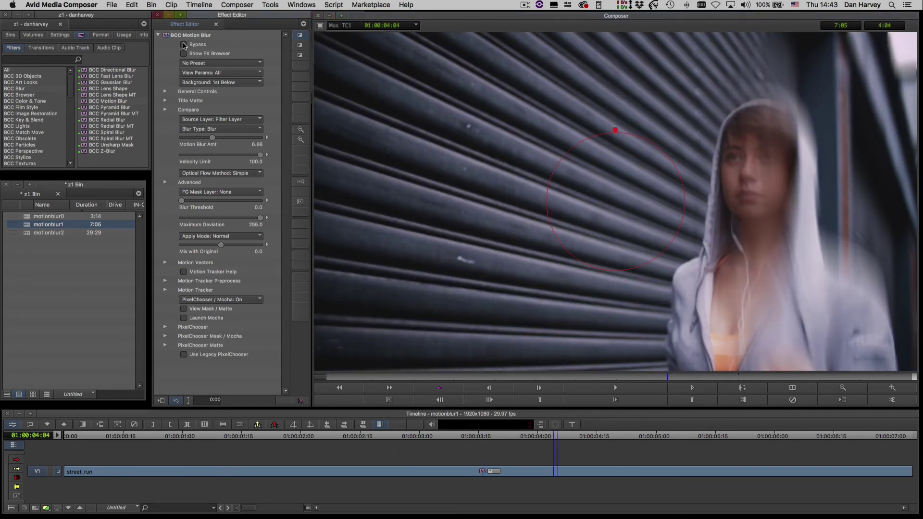
{"action": "double_click", "coordinate": [29, 234]}
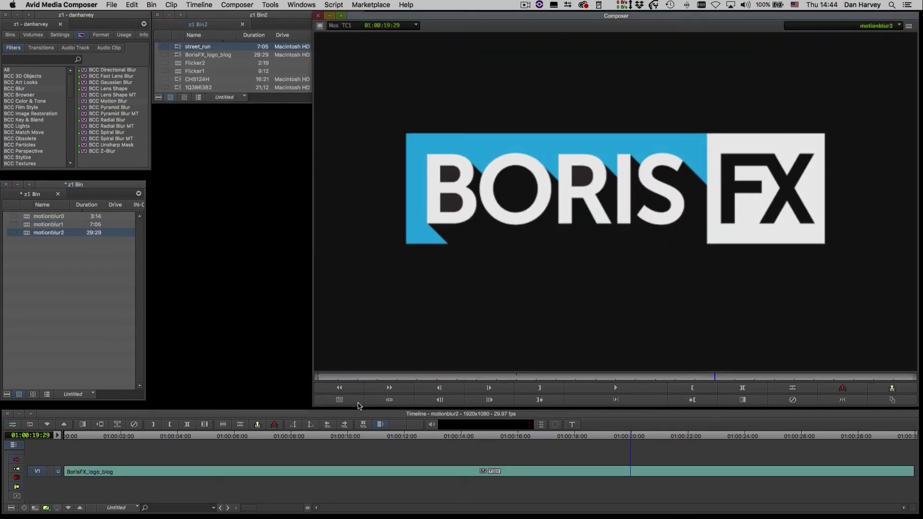
{"action": "left_click_drag", "start_coordinate": [323, 377], "coordinate": [519, 377]}
Try Jitter Basic's built-in motion blur on and off, then add BCC Motion Blur to the logo clip
{"action": "left_click", "coordinate": [13, 425]}
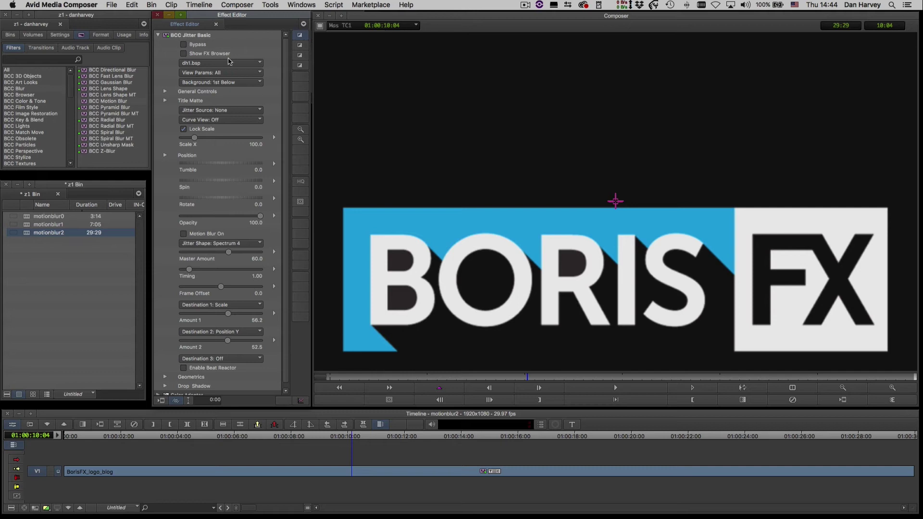
{"action": "left_click", "coordinate": [184, 234]}
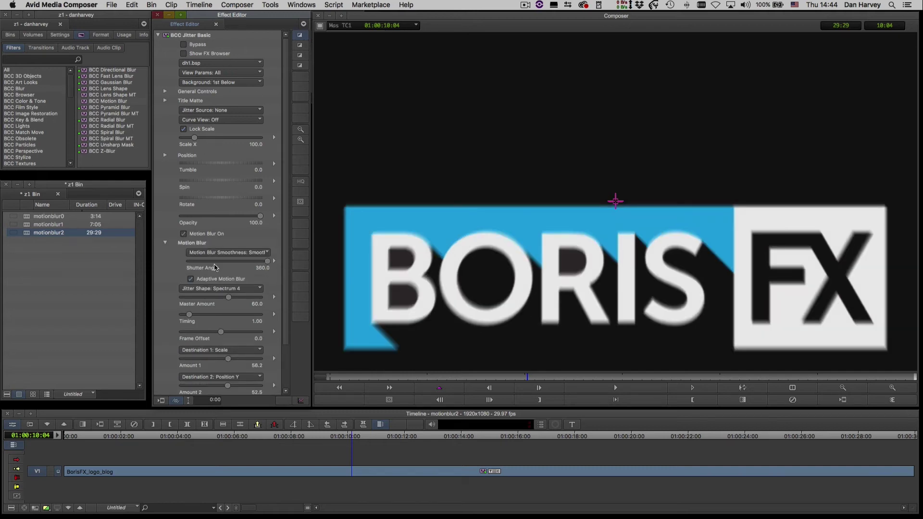
{"action": "left_click_drag", "start_coordinate": [541, 378], "coordinate": [553, 380]}
{"action": "left_click", "coordinate": [183, 234]}
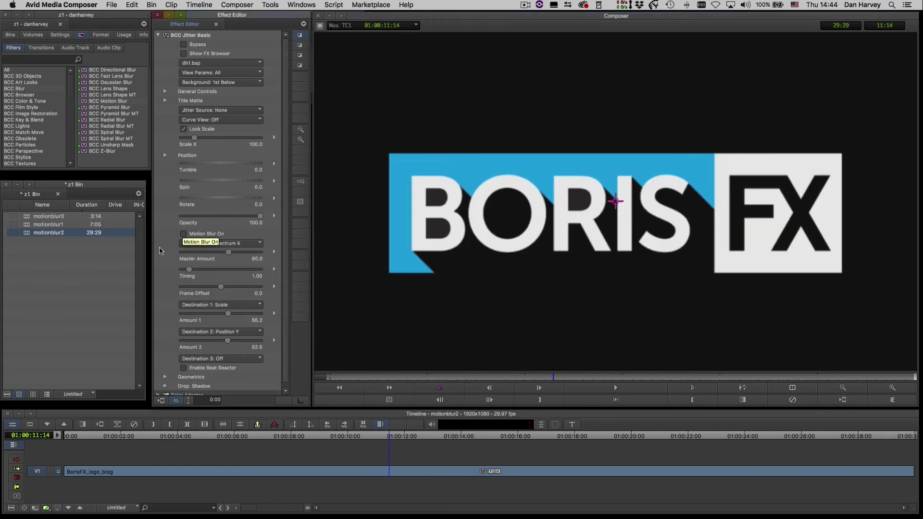
{"action": "left_click_drag", "start_coordinate": [111, 104], "coordinate": [550, 477]}
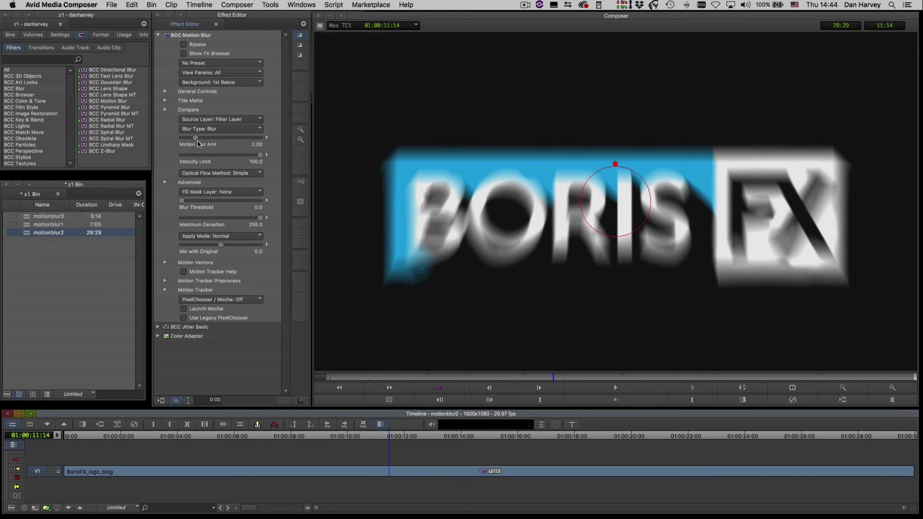
Set Motion Blur Amt 3.64, Advanced optical flow, Motion Complexity 40, Image Detail 15.68, High accuracy
{"action": "left_click_drag", "start_coordinate": [196, 138], "coordinate": [202, 138]}
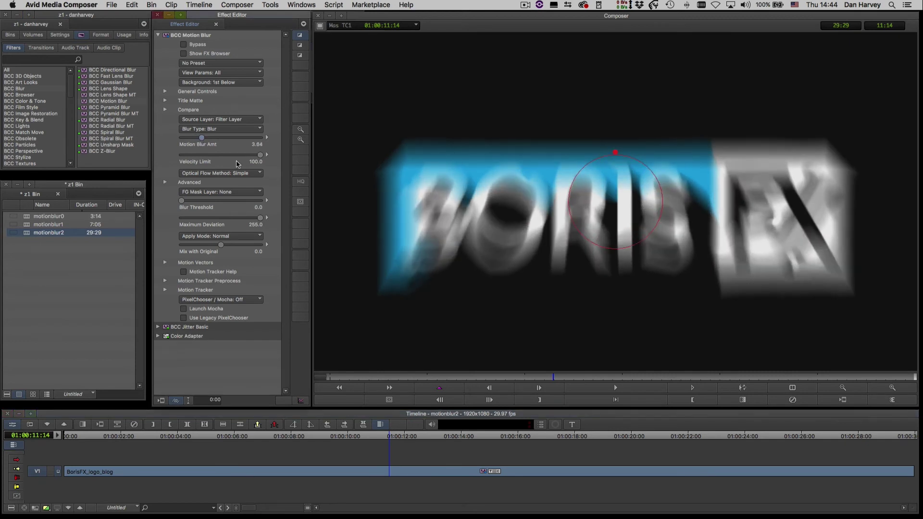
{"action": "left_click", "coordinate": [259, 173]}
{"action": "left_click", "coordinate": [254, 190]}
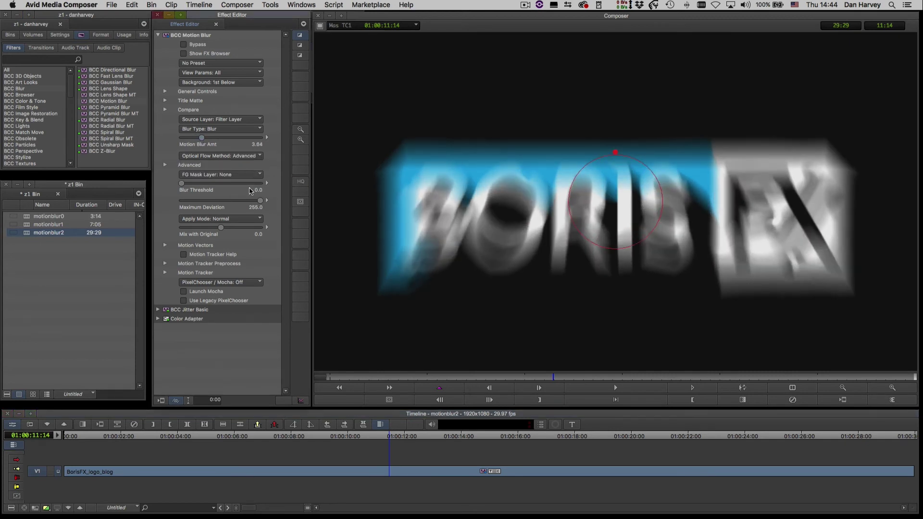
{"action": "left_click", "coordinate": [165, 165]}
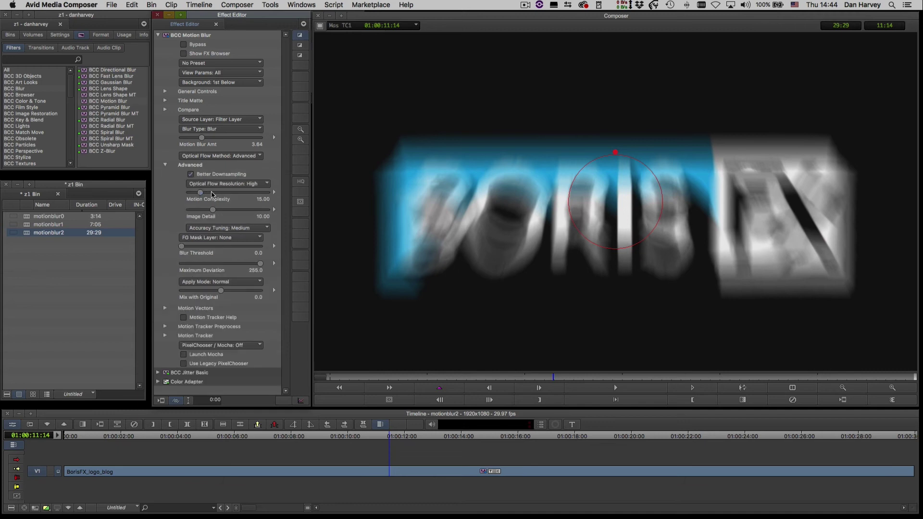
{"action": "left_click_drag", "start_coordinate": [210, 193], "coordinate": [220, 193]}
{"action": "left_click", "coordinate": [232, 210]}
{"action": "left_click", "coordinate": [229, 228]}
{"action": "left_click", "coordinate": [222, 239]}
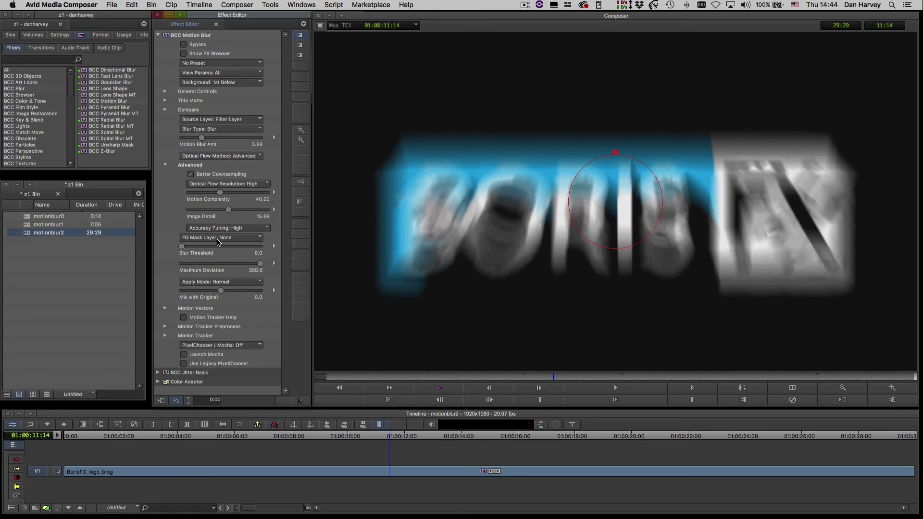
Try the Screen and Difference X 2 apply modes while previewing the blurred logo
{"action": "left_click", "coordinate": [427, 377]}
{"action": "left_click_drag", "start_coordinate": [476, 369], "coordinate": [499, 364]}
{"action": "left_click", "coordinate": [189, 282]}
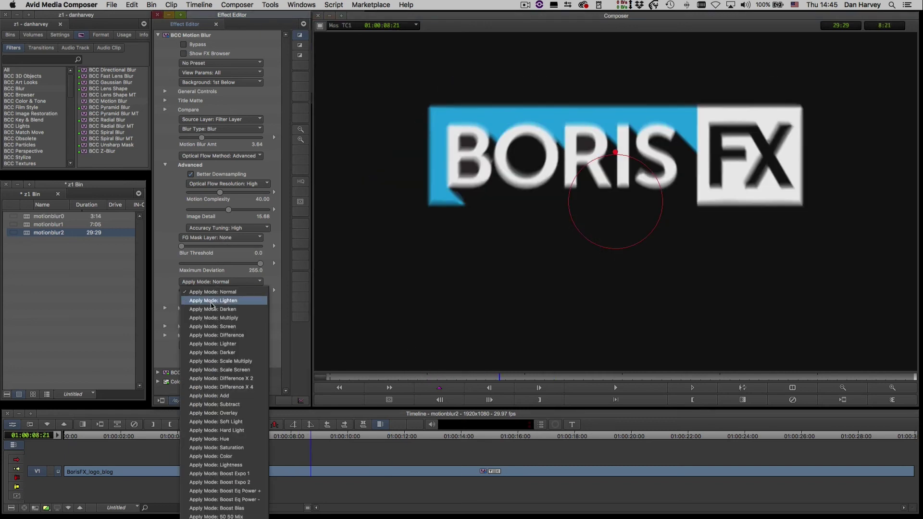
{"action": "left_click", "coordinate": [207, 329]}
{"action": "left_click", "coordinate": [562, 376]}
{"action": "left_click", "coordinate": [221, 281]}
{"action": "left_click", "coordinate": [212, 365]}
{"action": "left_click", "coordinate": [420, 376]}
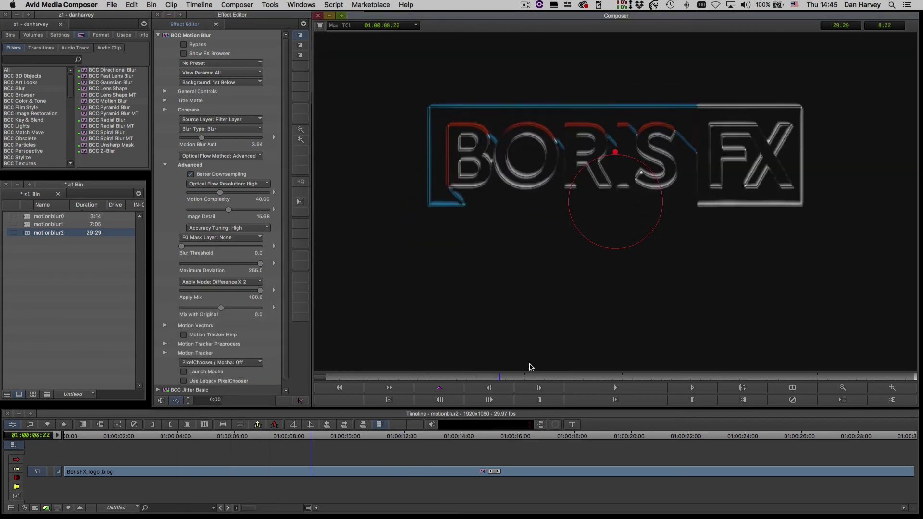
Set the apply mode to Boost Expo 1 and scrub the logo to check the glow
{"action": "left_click", "coordinate": [577, 377]}
{"action": "left_click", "coordinate": [578, 377]}
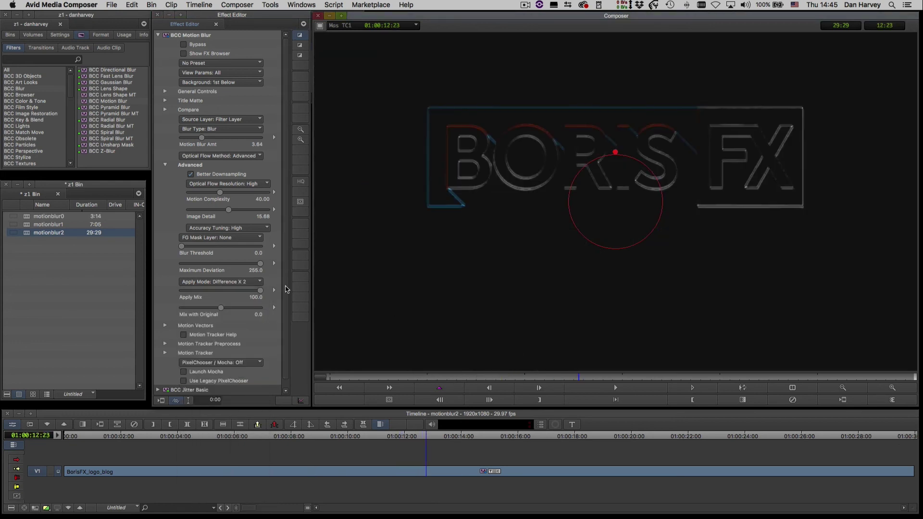
{"action": "left_click", "coordinate": [221, 282]}
{"action": "left_click", "coordinate": [222, 481]}
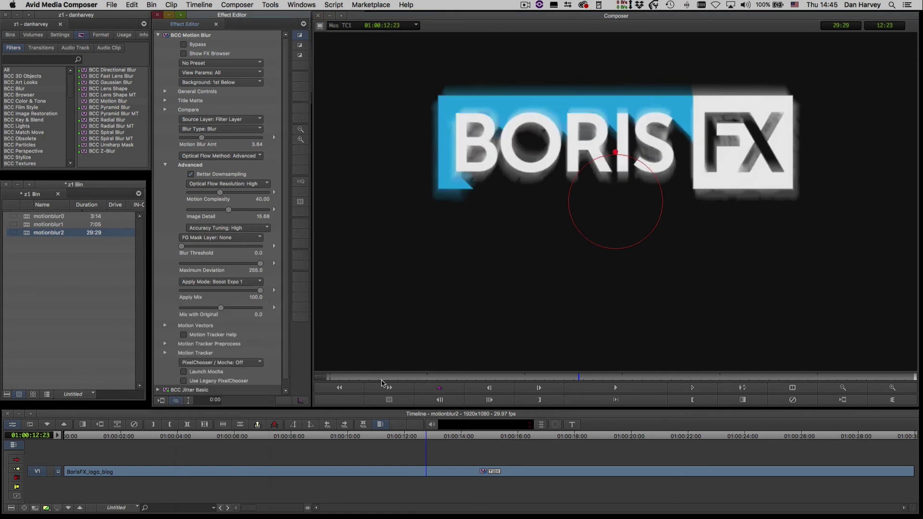
{"action": "left_click", "coordinate": [438, 376]}
{"action": "left_click_drag", "start_coordinate": [454, 376], "coordinate": [477, 374]}
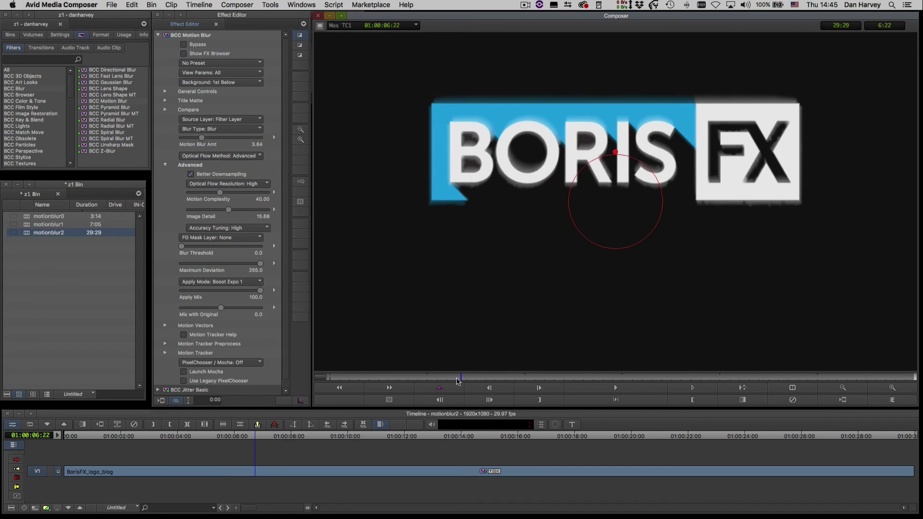
{"action": "left_click", "coordinate": [451, 377]}
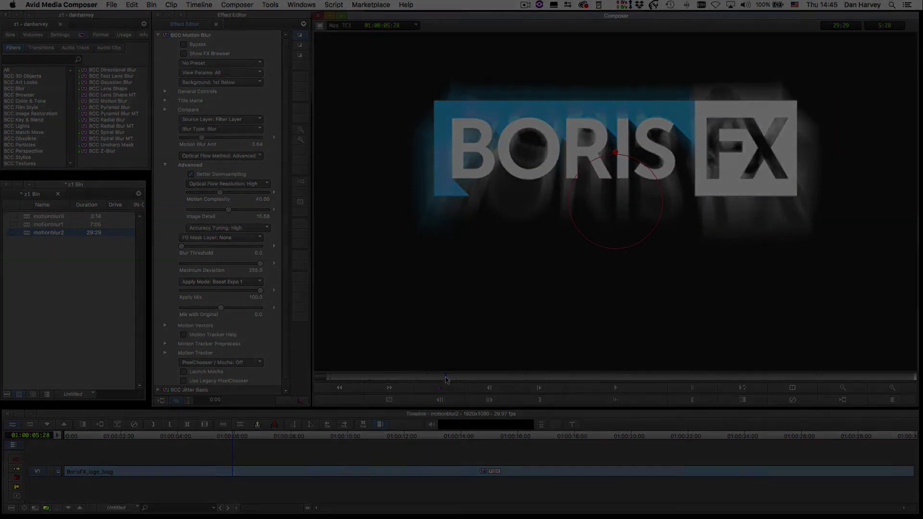